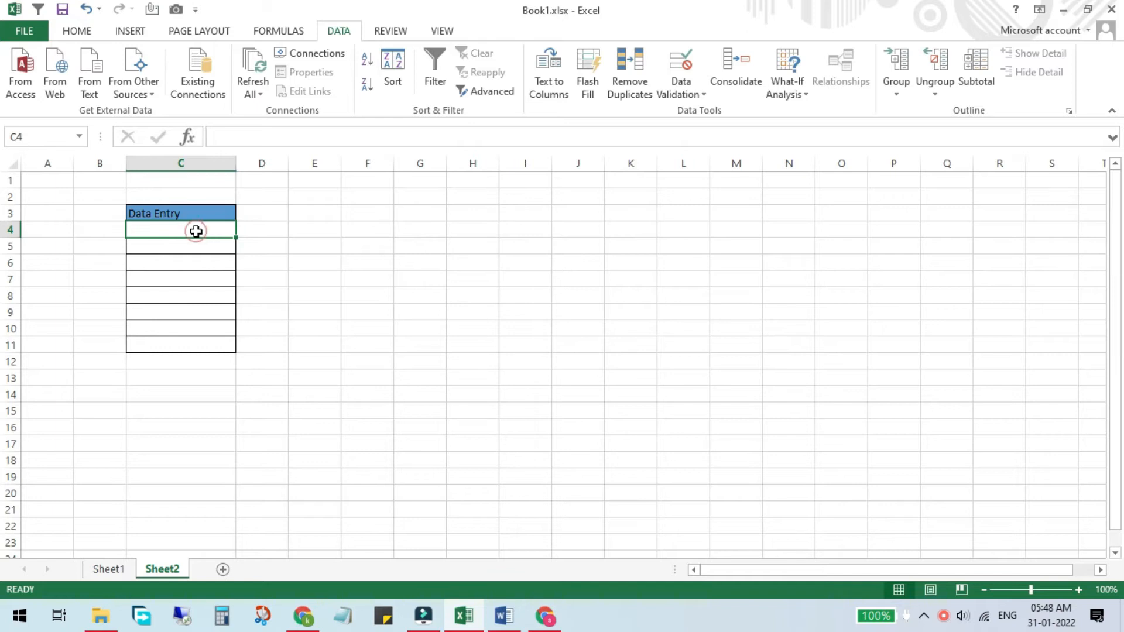
Step: Replace C4's custom validation formula with =ISNUMBER(C4) and apply it
left_click(683, 65)
left_click(856, 345)
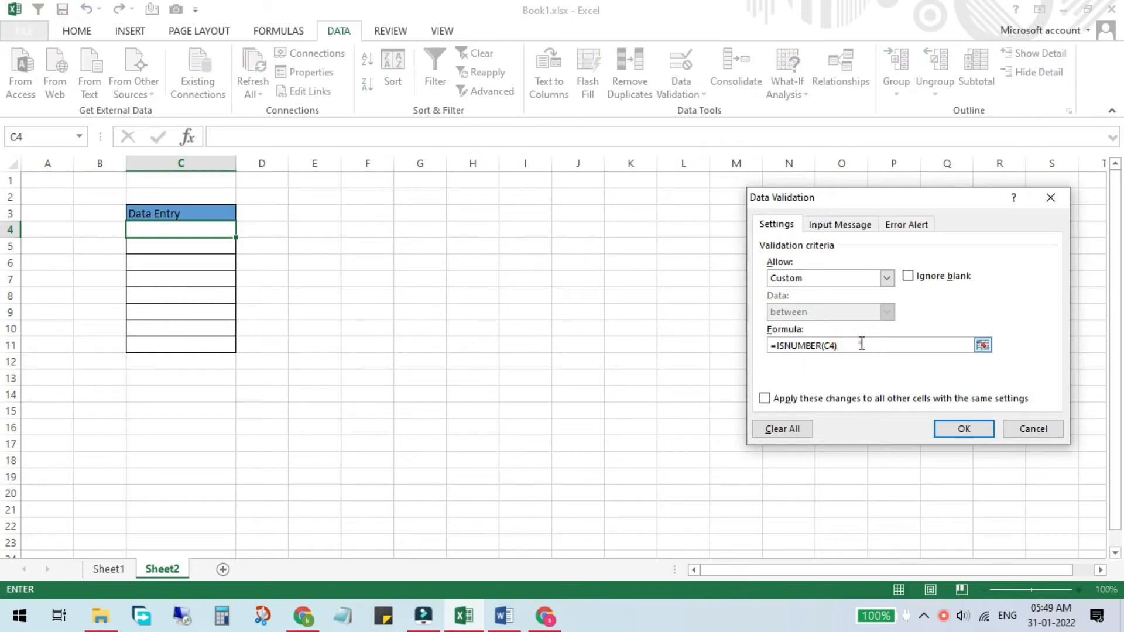
left_click_drag(860, 344, 759, 349)
key("BackSpace")
type("=")
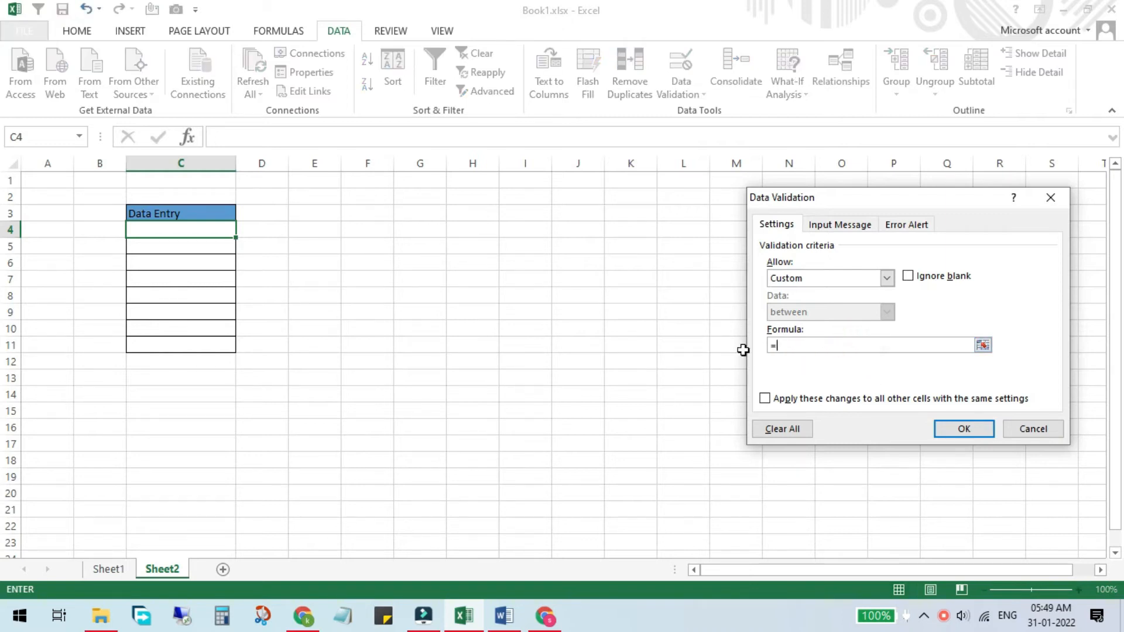
type("ISNUMBER(")
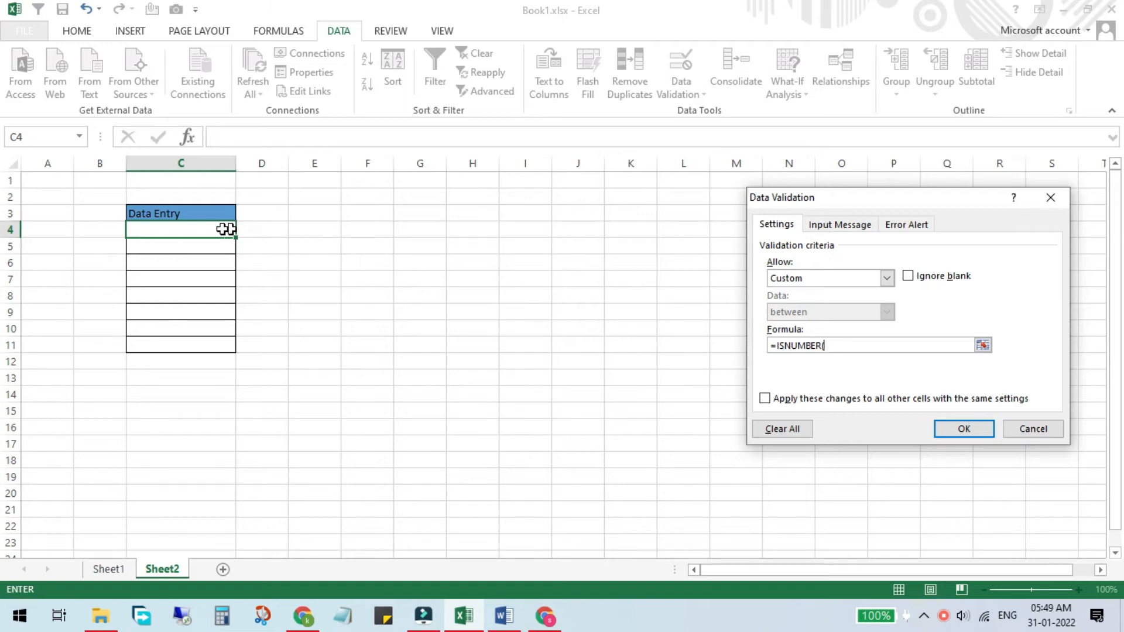
left_click(201, 226)
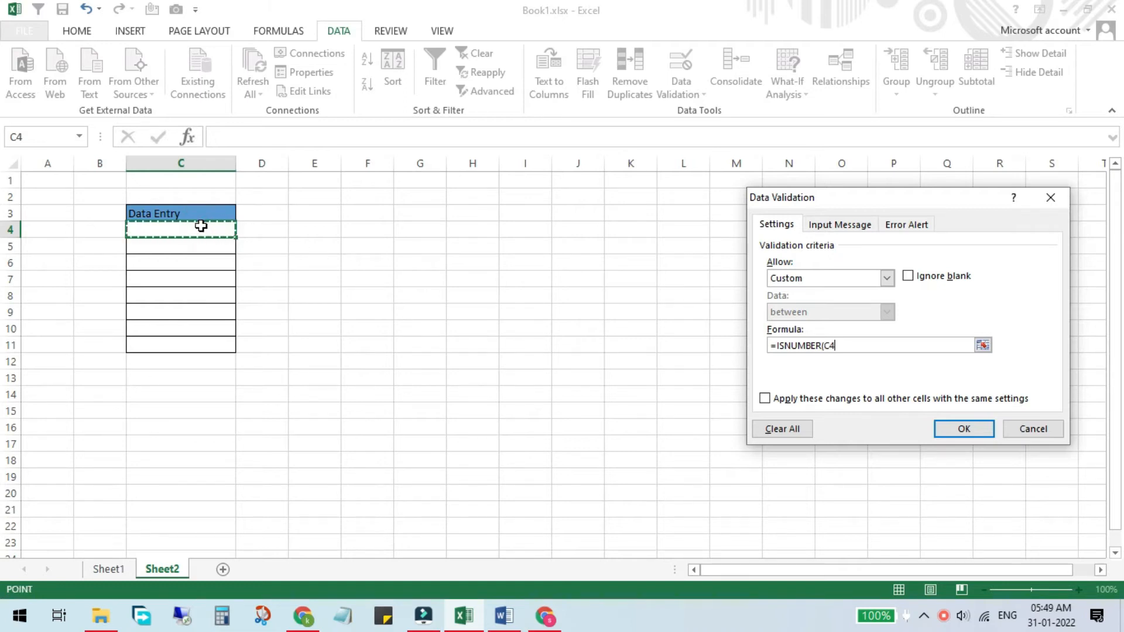
type(")")
left_click(949, 429)
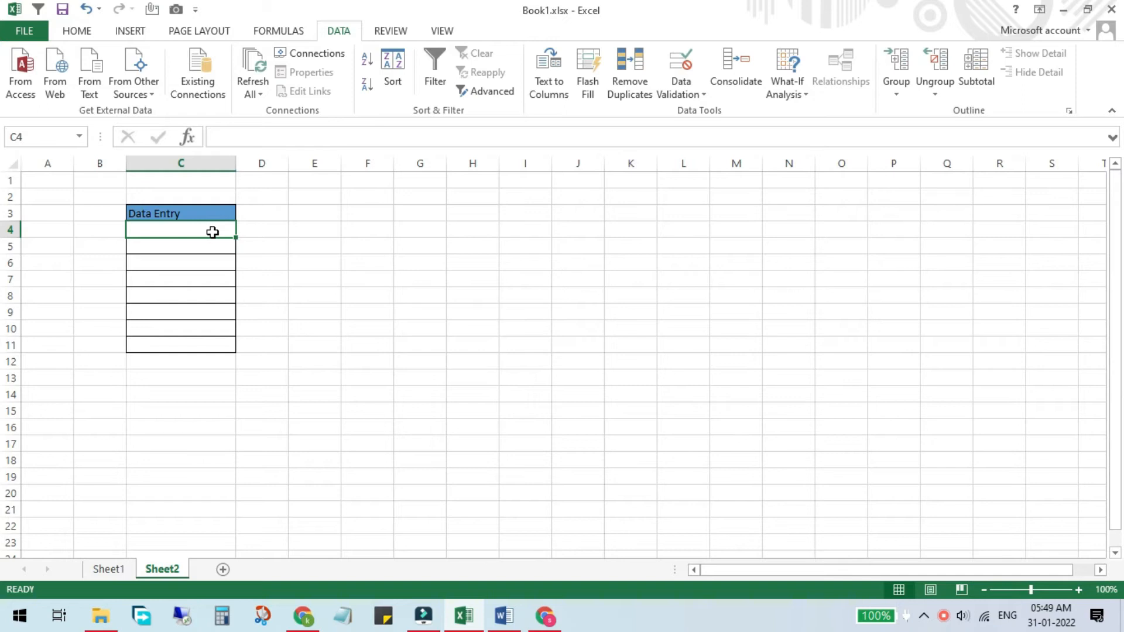
Step: Enter 123 in C4 and 456 in C5
type("123")
key("Return")
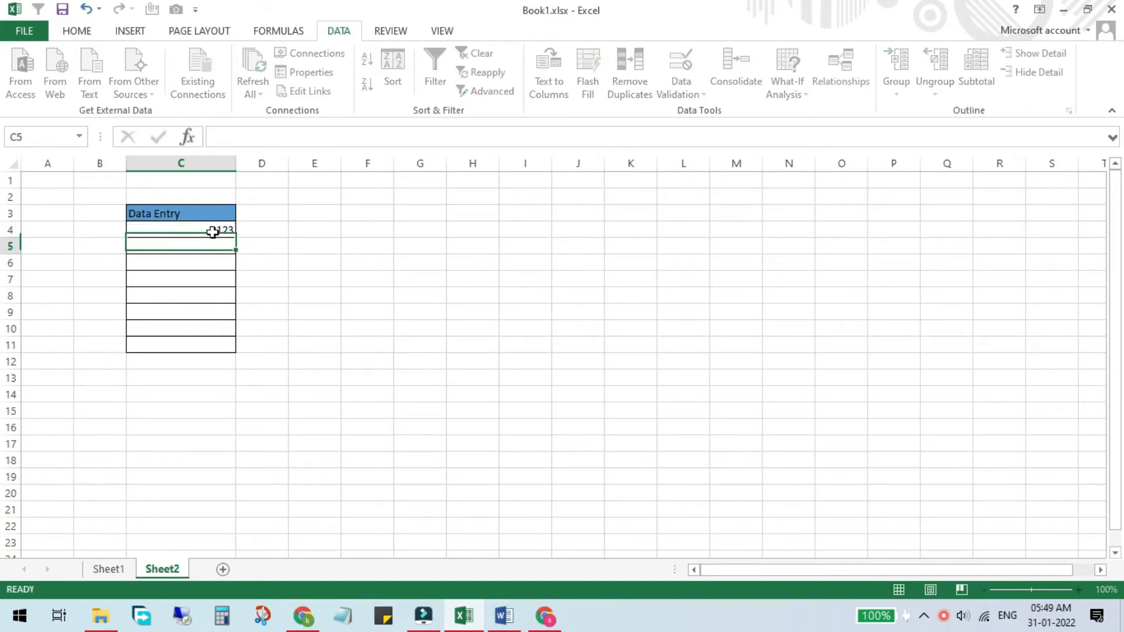
type("456")
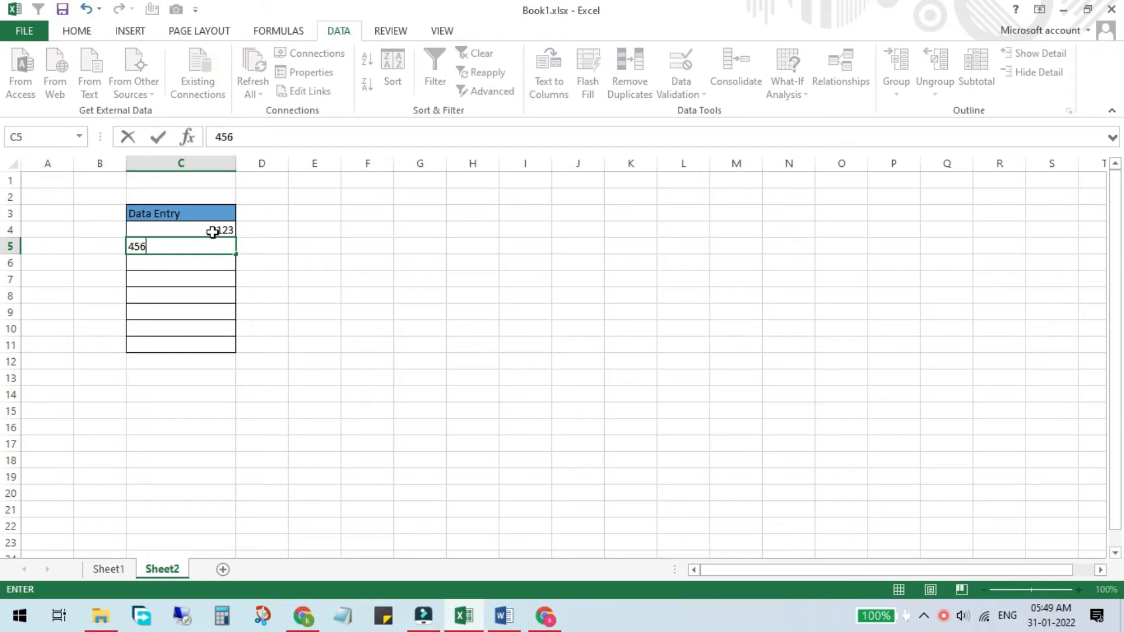
key("Return")
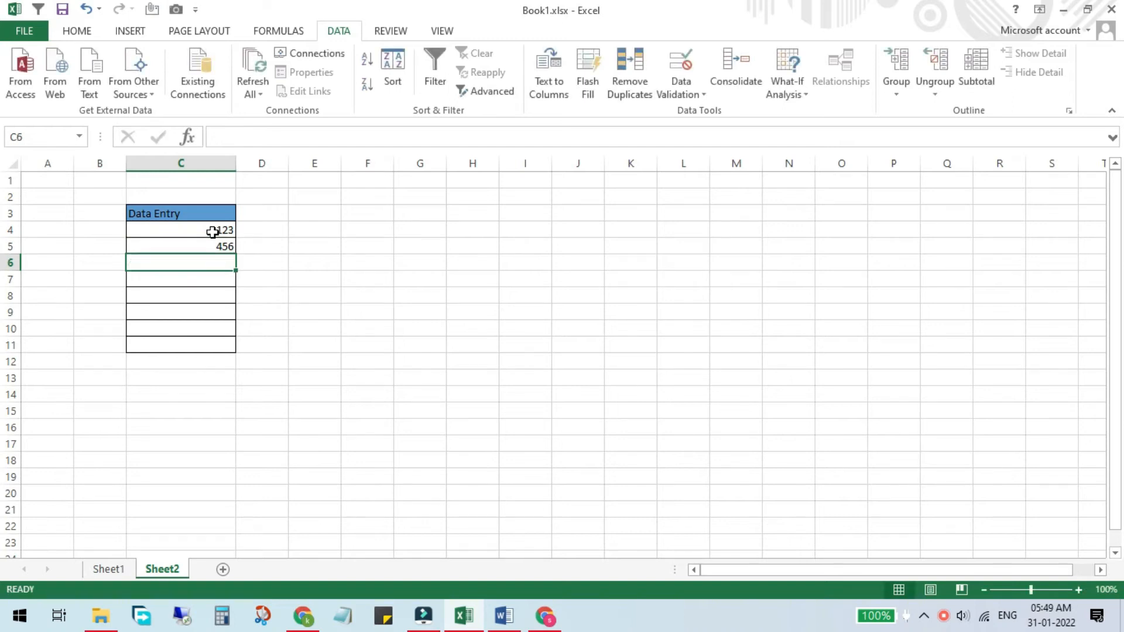
Step: Try entering ASD in C6 and dismiss the invalid-value error
type("ASD")
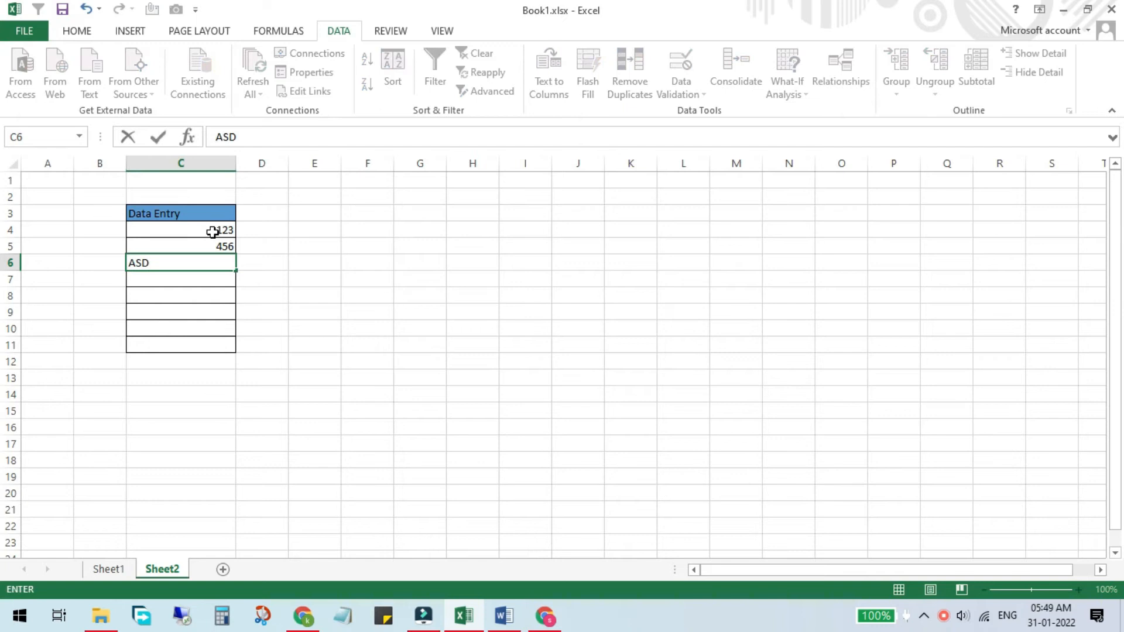
key("Return")
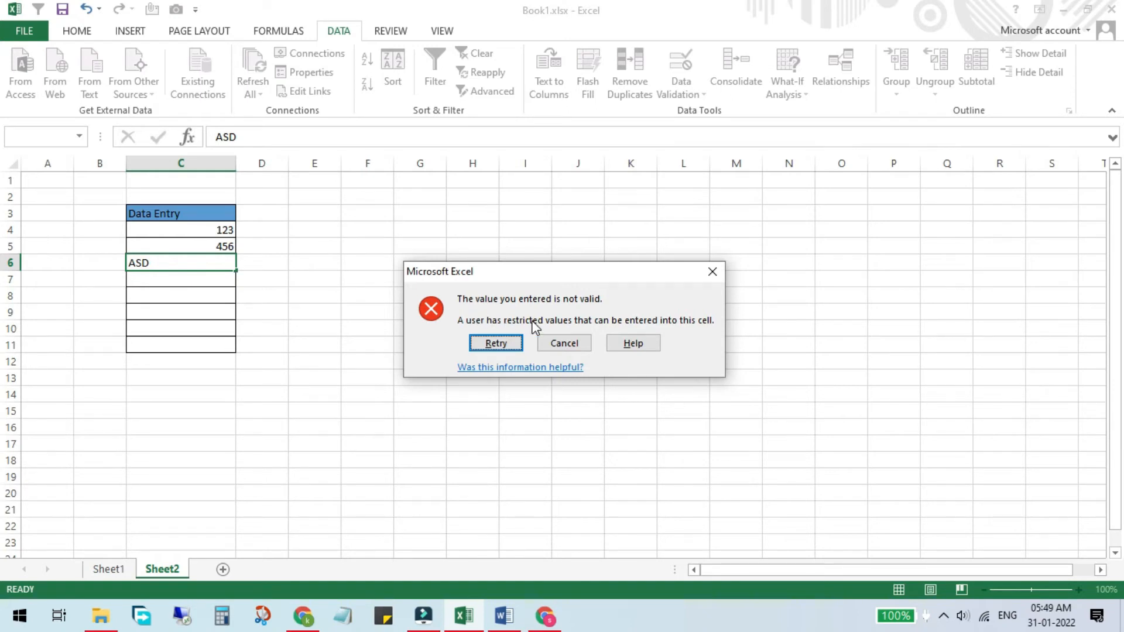
left_click(712, 272)
Step: Give C6 the input message 'Enter only numerical value'
left_click(679, 80)
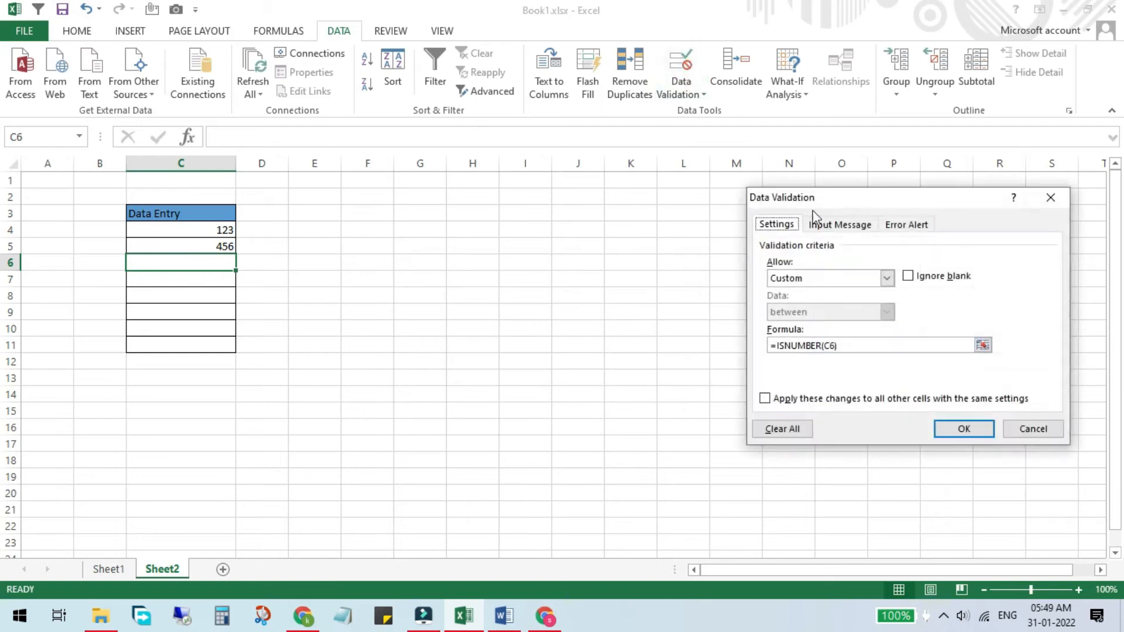
left_click(865, 225)
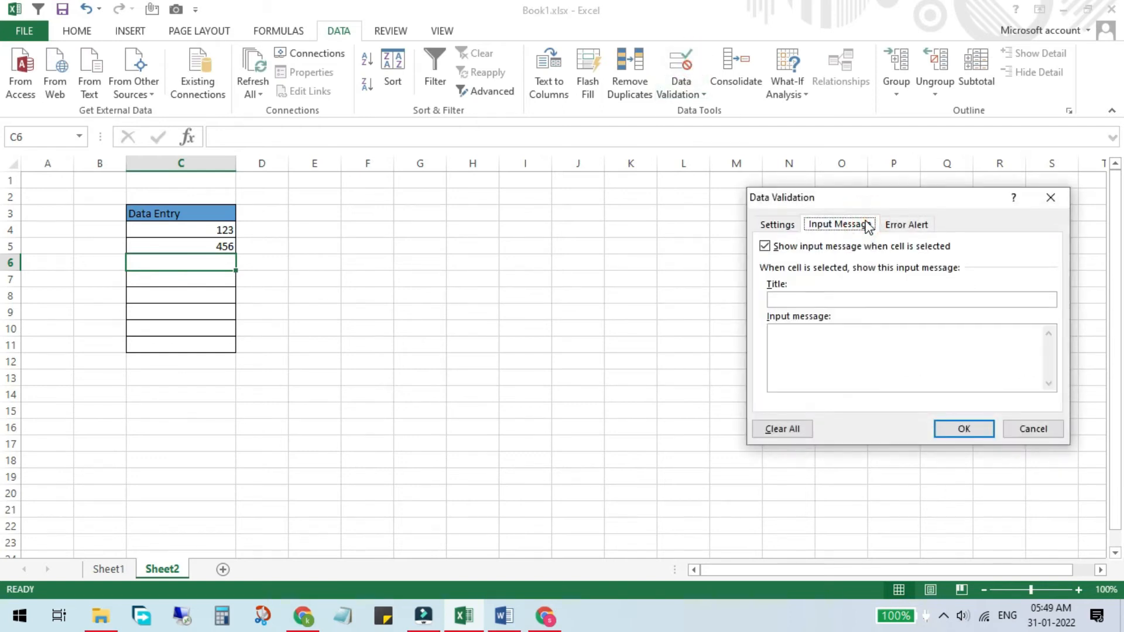
left_click(802, 332)
type("add")
key("BackSpace")
key("BackSpace")
key("BackSpace")
type("Enter")
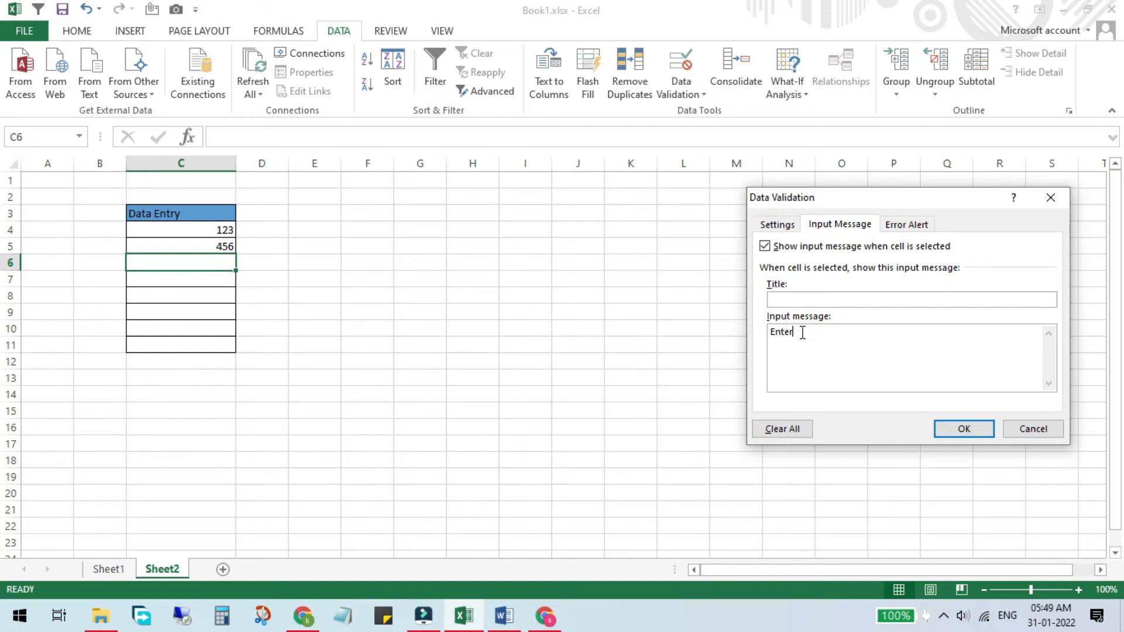
type(" only number")
key("BackSpace")
key("BackSpace")
key("BackSpace")
type("erical value")
Step: Set a Stop error alert reading 'This cell only accepts numerical value.' and apply it
left_click(902, 225)
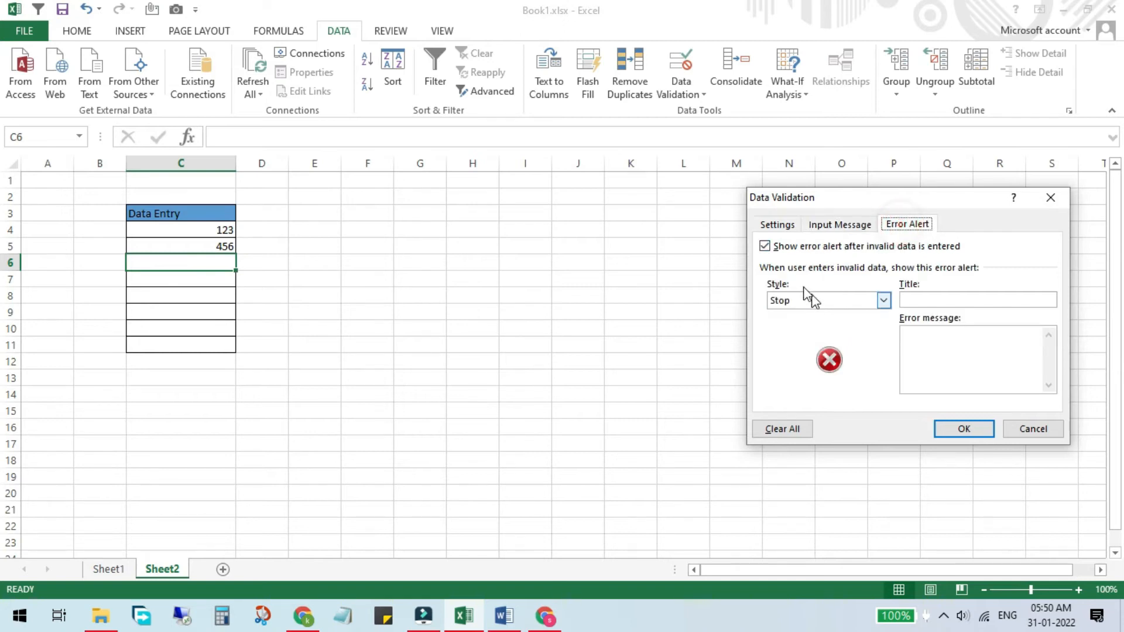
left_click(808, 300)
left_click(801, 326)
left_click(848, 305)
left_click(788, 315)
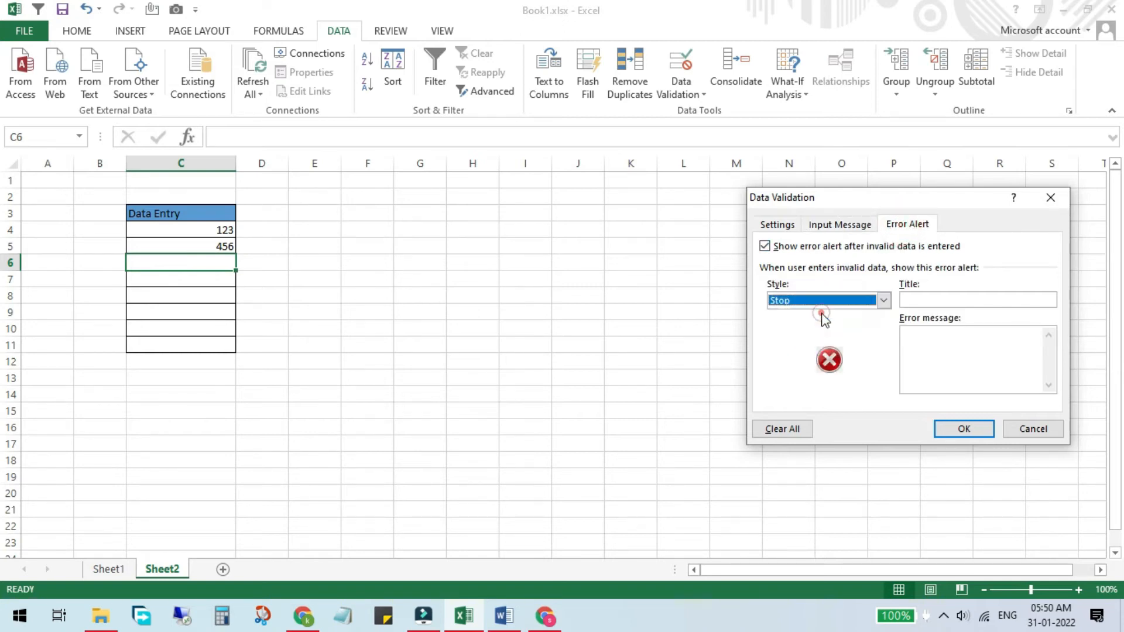
left_click(921, 333)
type("This c")
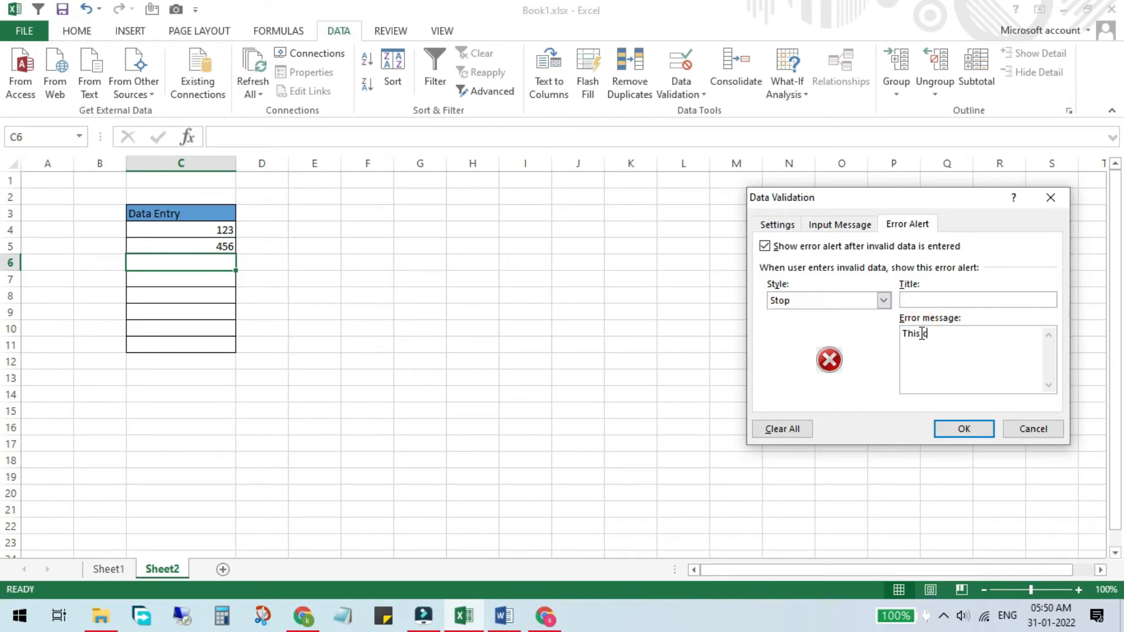
type("ell only acce")
type("pts ")
type("numbers")
key("BackSpace")
key("BackSpace")
key("BackSpace")
key("BackSpace")
type("erical value.")
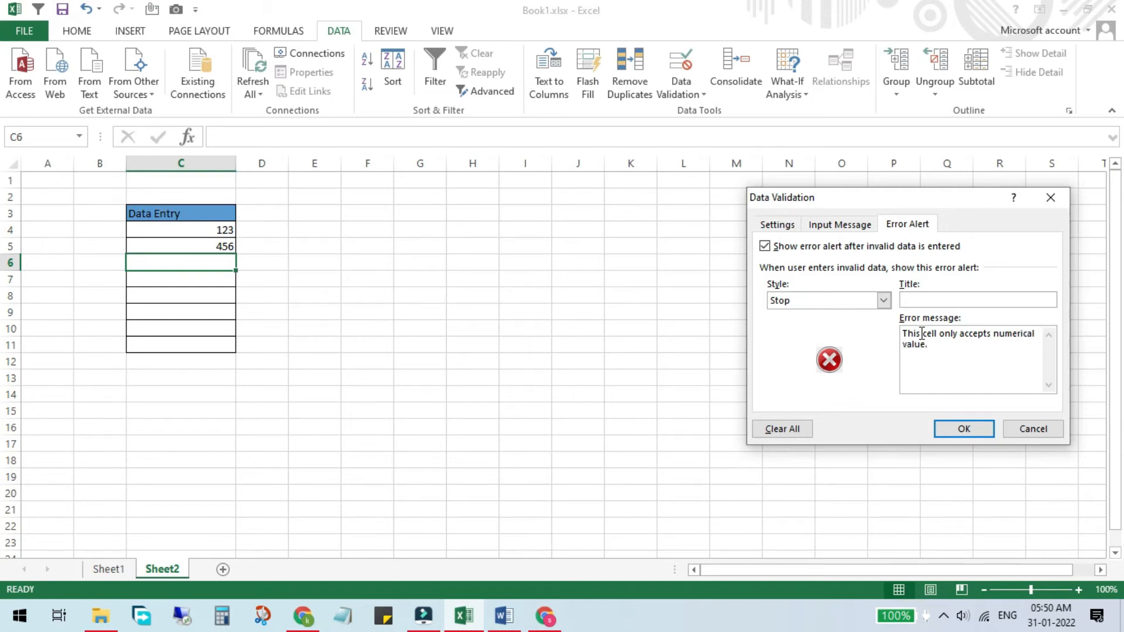
left_click(937, 427)
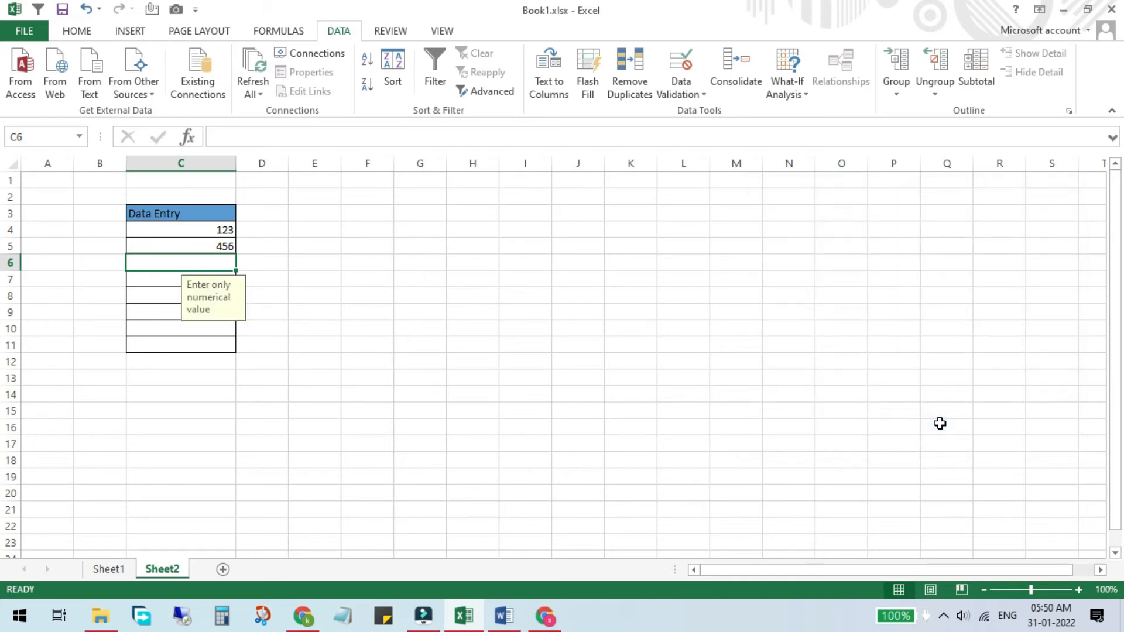
Step: Check C6's input message, then enter aqw in C6 to trigger the stop alert
left_click(317, 276)
left_click(197, 261)
left_click(157, 271)
type("aqw")
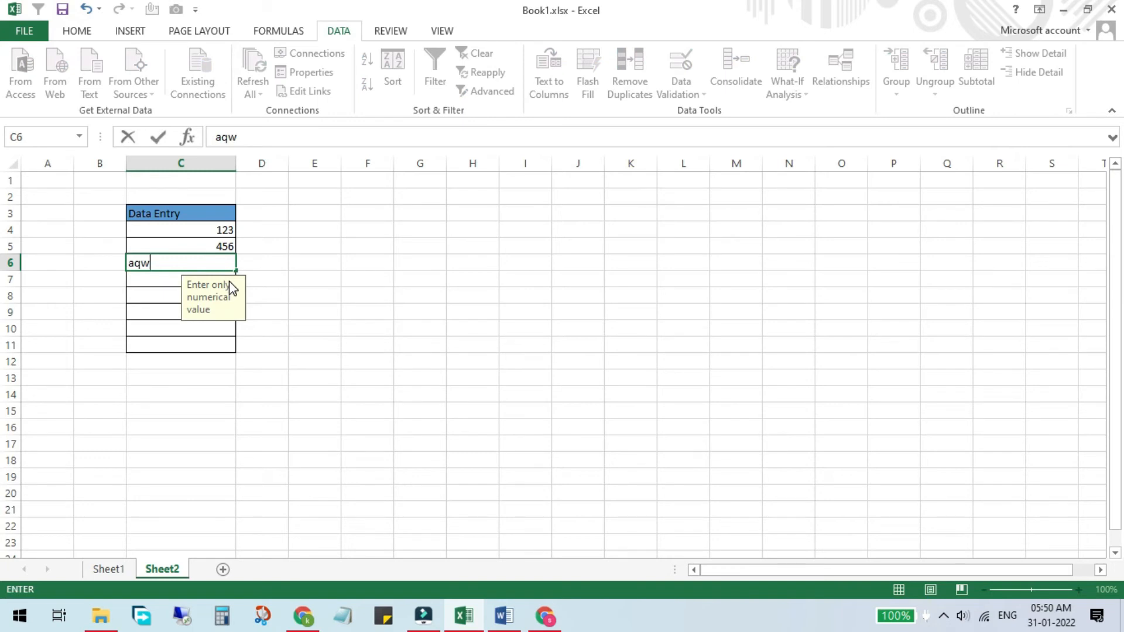
key("Return")
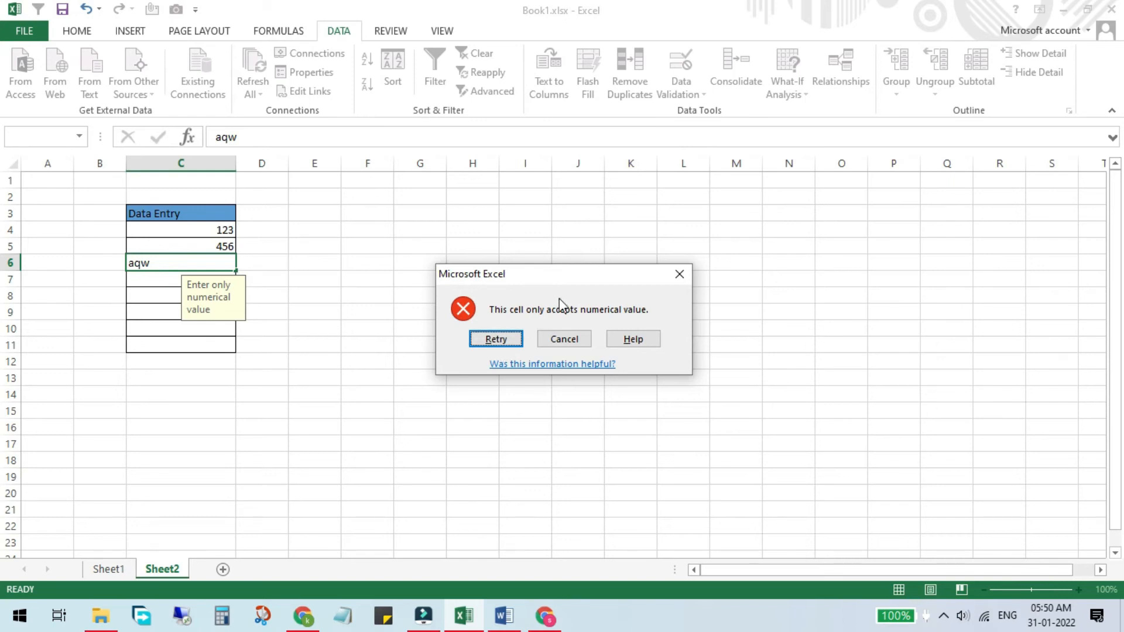
Step: Dismiss the error and clear all of C6's existing validation criteria
left_click(680, 274)
left_click(679, 68)
left_click(778, 224)
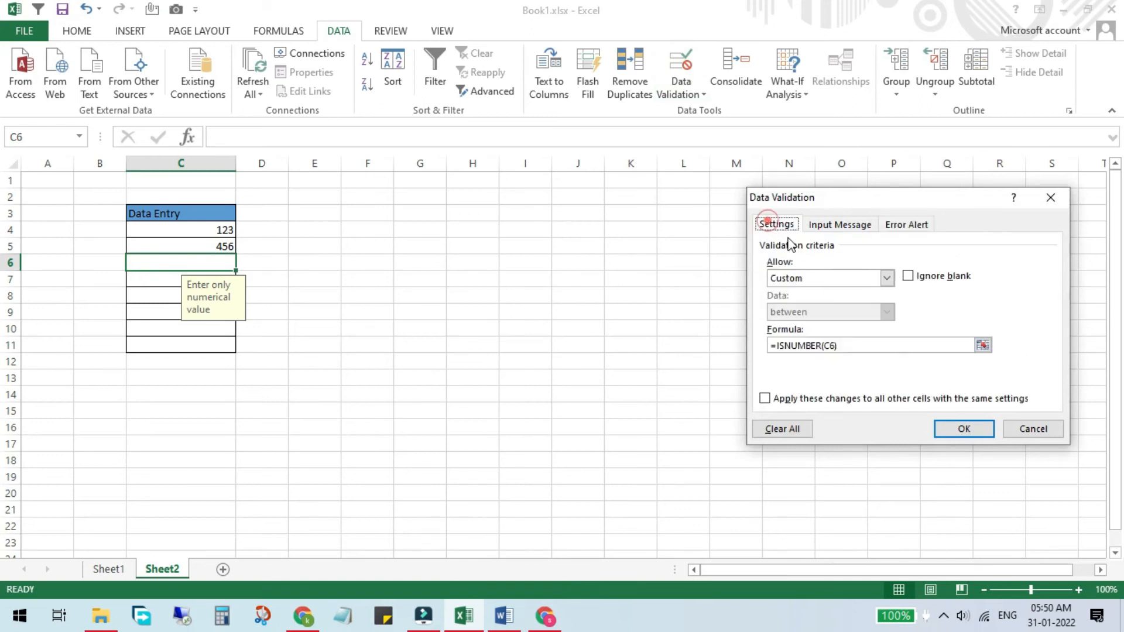
double_click(823, 345)
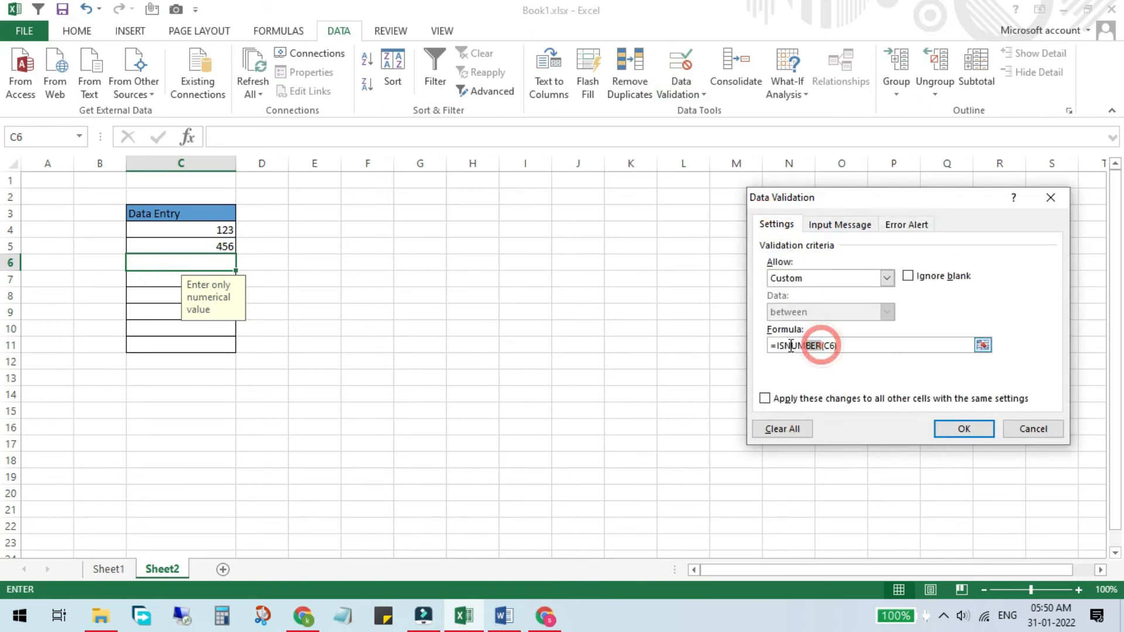
left_click(783, 429)
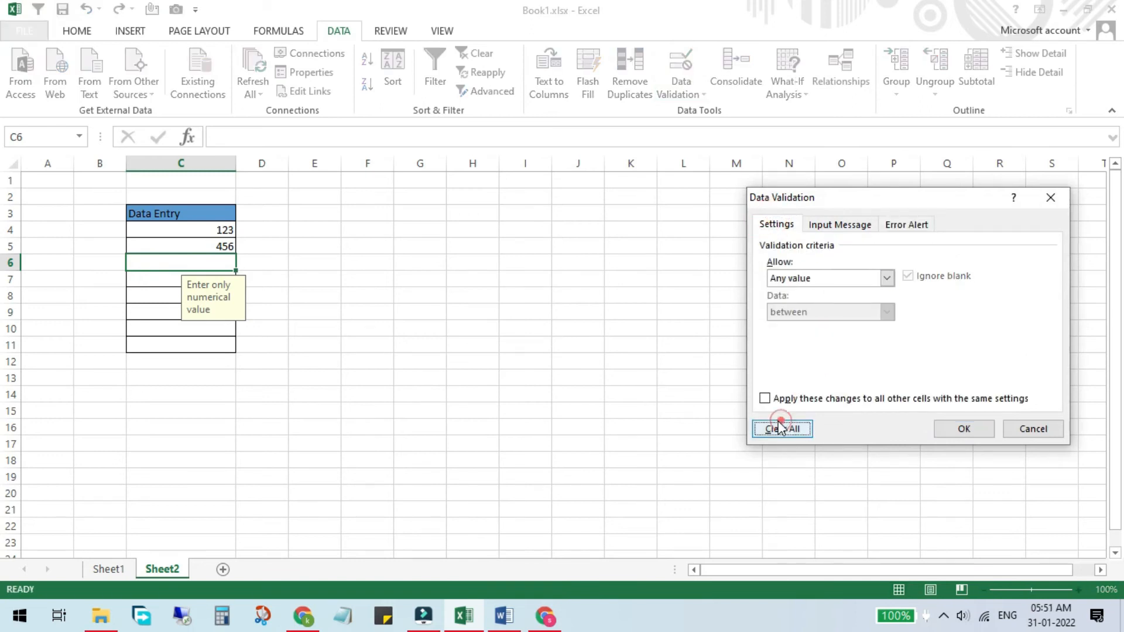
Step: Set C6's validation to Custom with the formula =ISTEXT(C6)
left_click(816, 275)
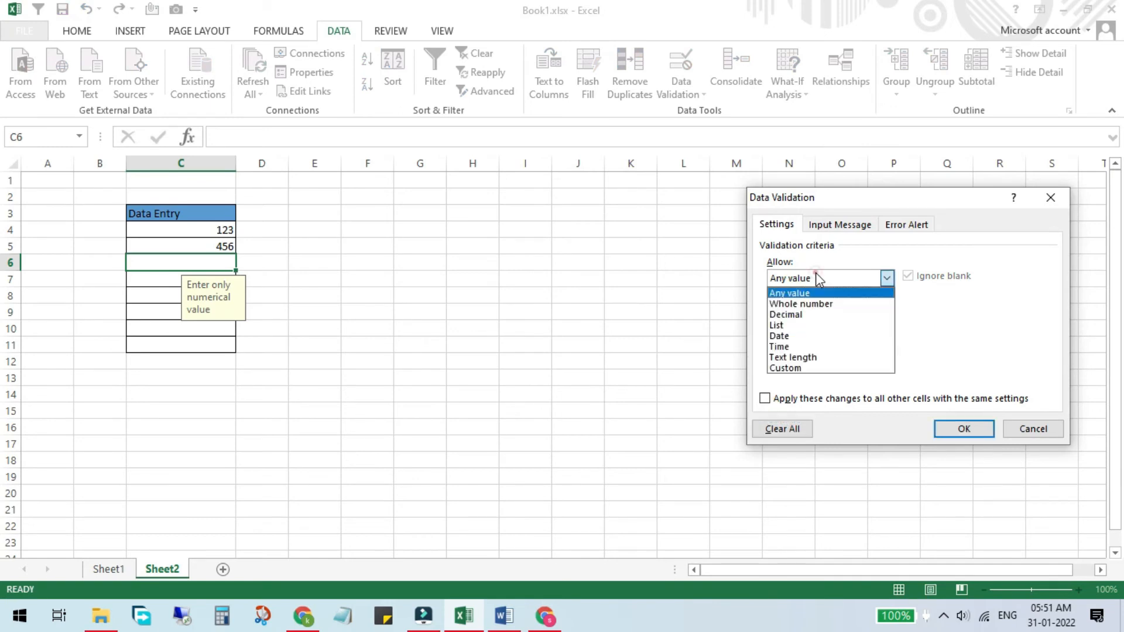
left_click(820, 368)
left_click(787, 345)
type("=")
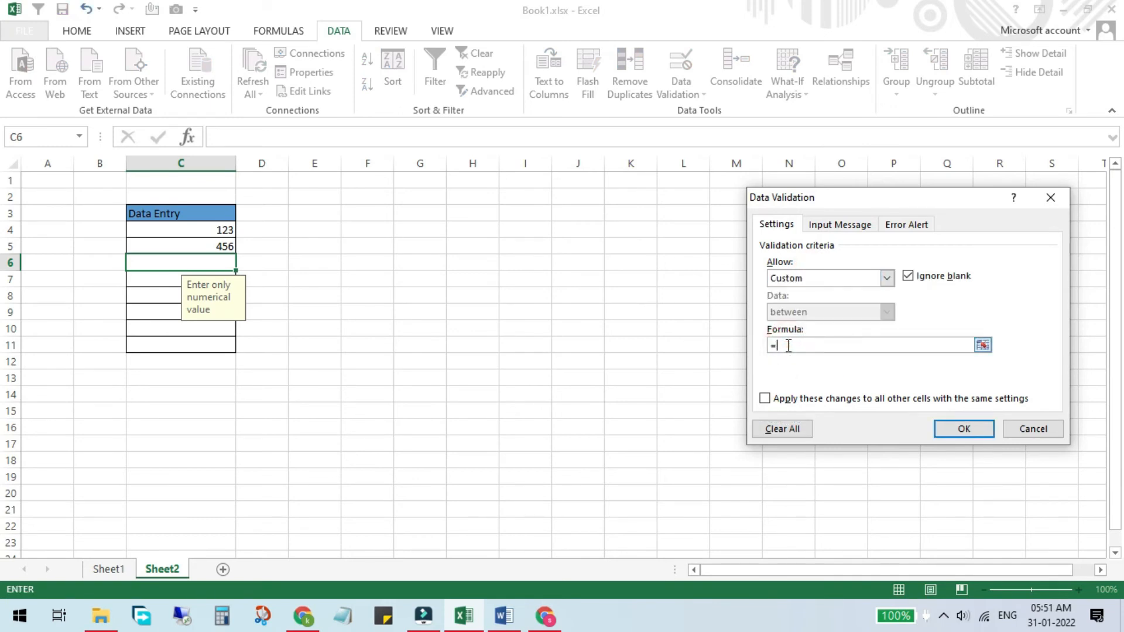
type("ISTEXT(")
left_click(201, 268)
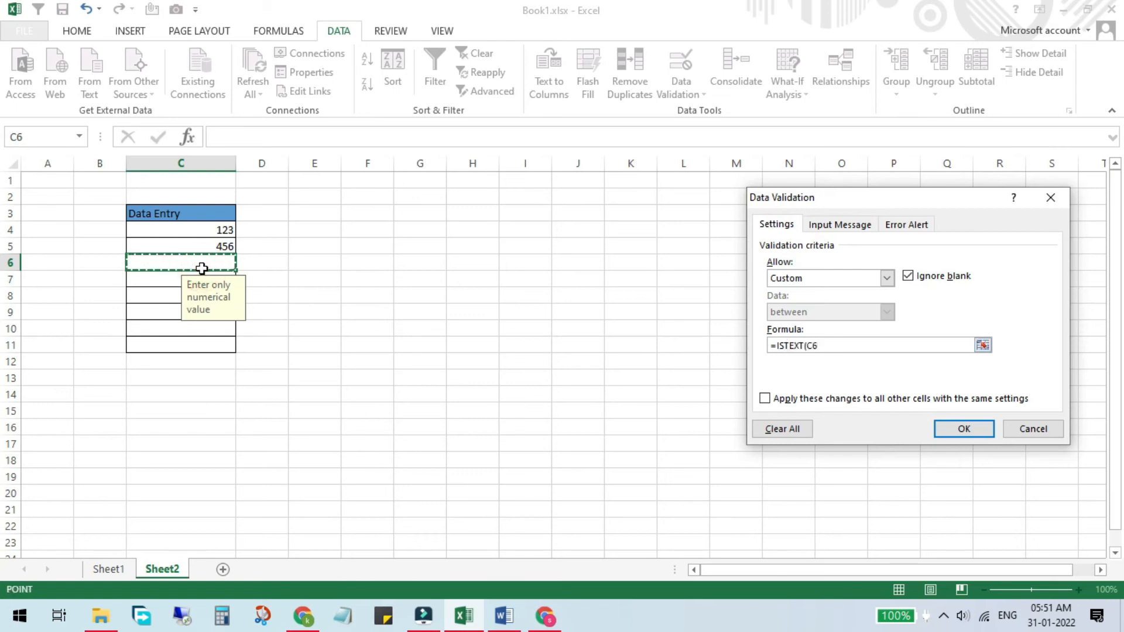
Step: Complete the =ISTEXT(C6) formula and set the input message to ENTER ONLY TEXT VALUE
type(")")
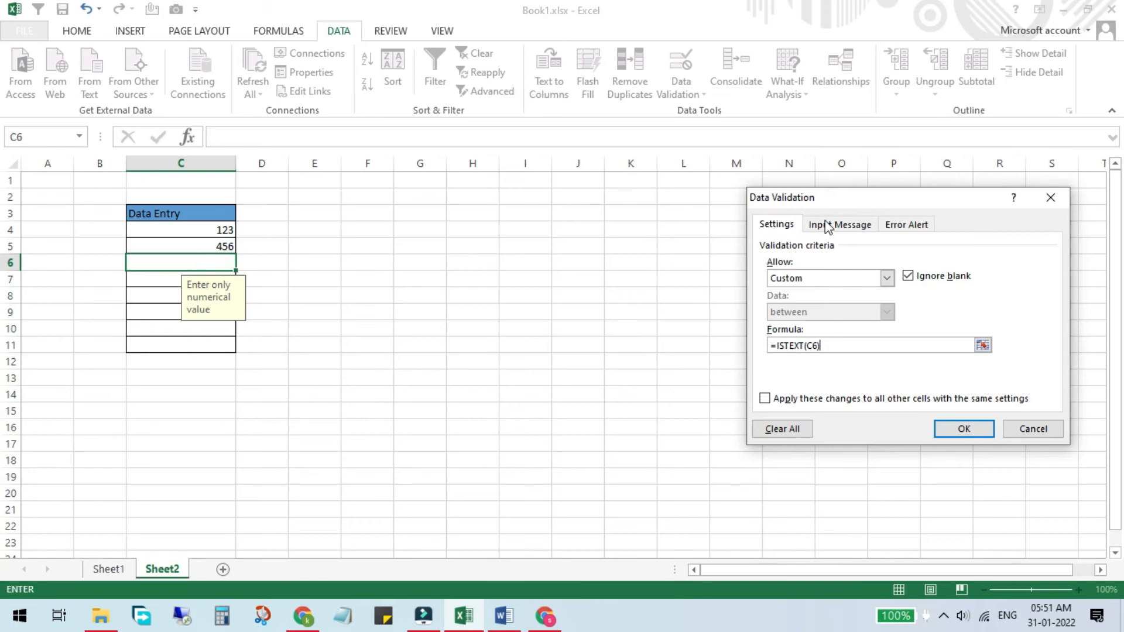
left_click(844, 225)
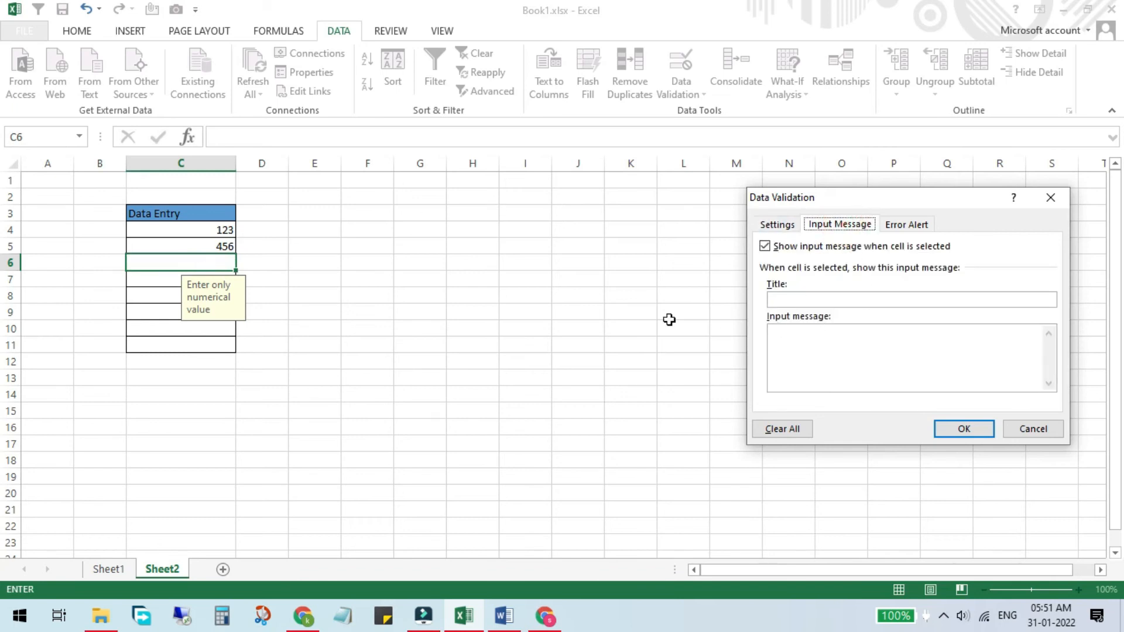
left_click(811, 364)
type("ENTER ")
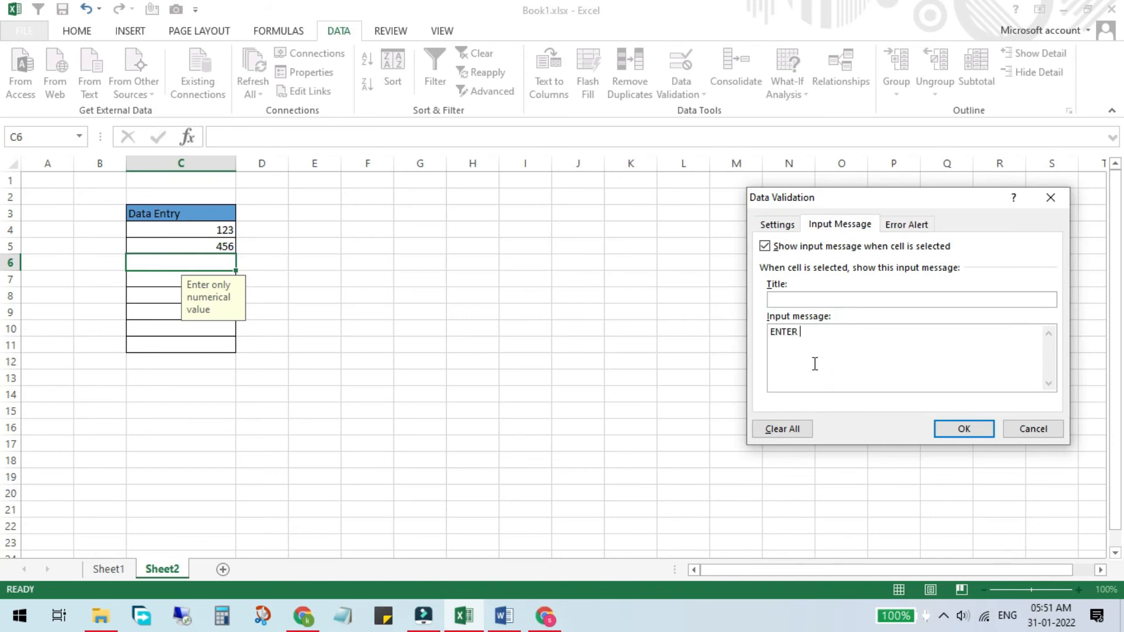
type("ONLY TEXT VALUE")
Step: Set the error alert message to ENTER ONLY TEXT VALUE and apply the rule
left_click(918, 225)
left_click(952, 346)
type("ENTER ONLY TE")
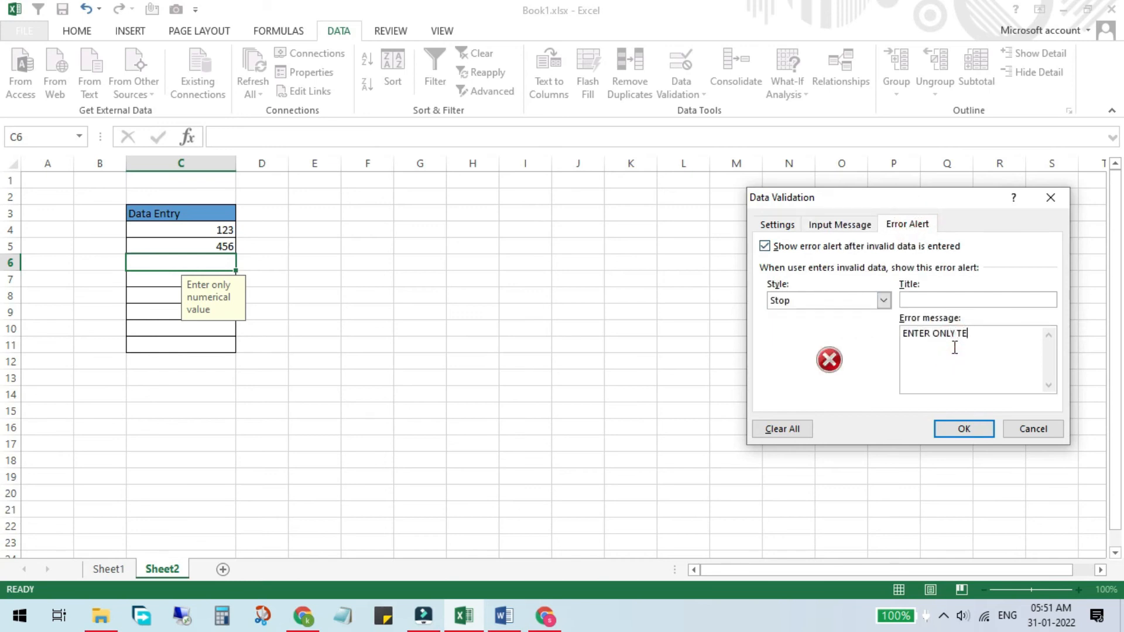
type("XT VALUE")
left_click(964, 429)
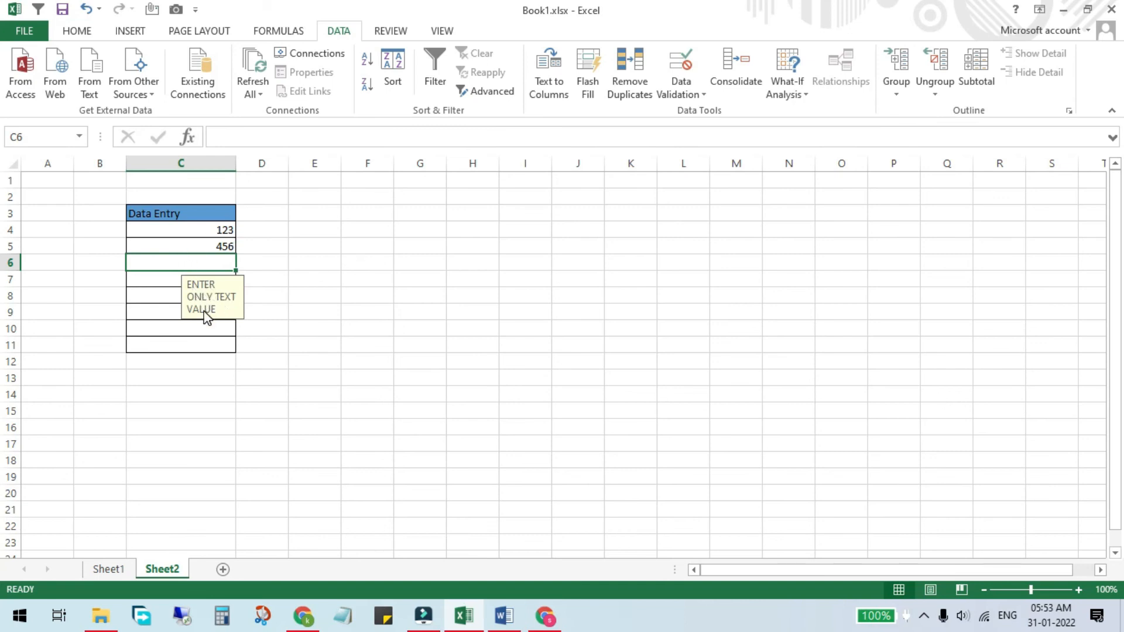
Step: Enter ASD in C6, then enter 123 there to trigger the ENTER ONLY TEXT VALUE alert
type("ASD")
key("Return")
left_click(165, 258)
type("123")
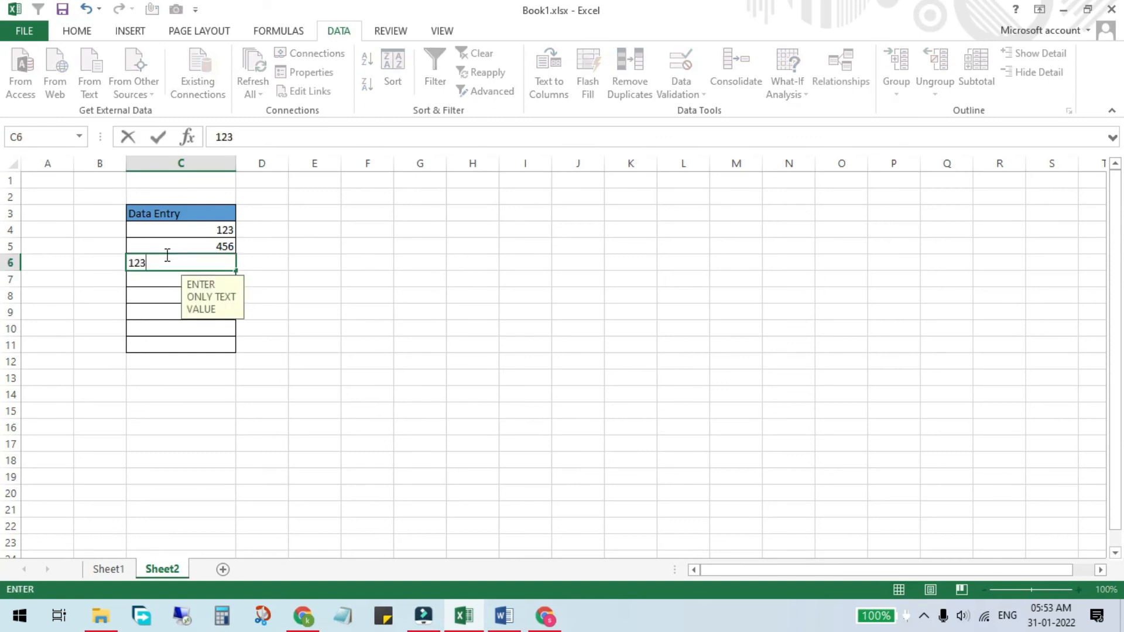
key("Return")
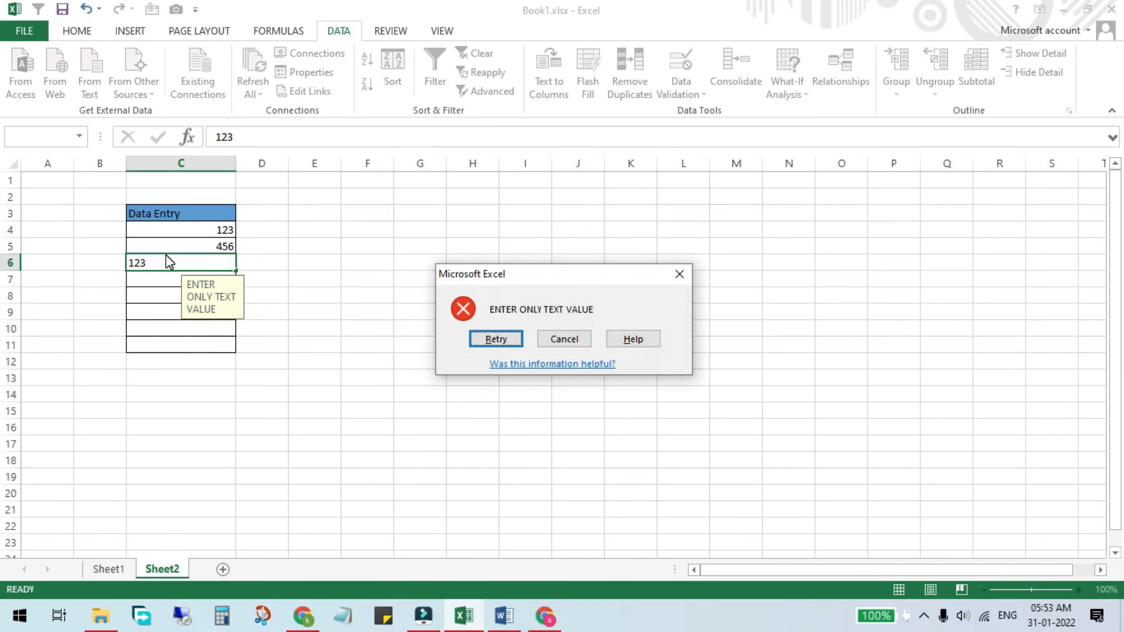